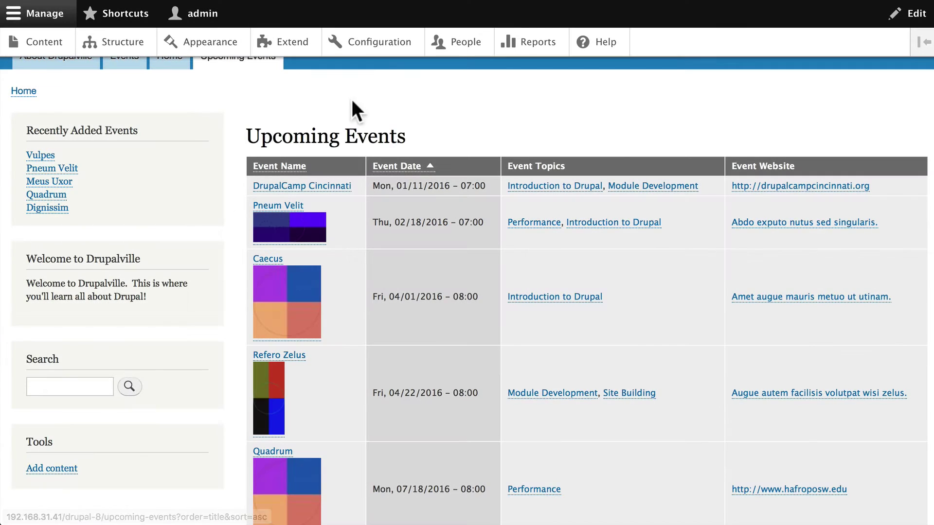
Go through Configuration to the Media section's Image styles page listing Large, Medium and Thumbnail
{"action": "scroll", "coordinate": [377, 95], "scroll_direction": "up", "scroll_amount": 3}
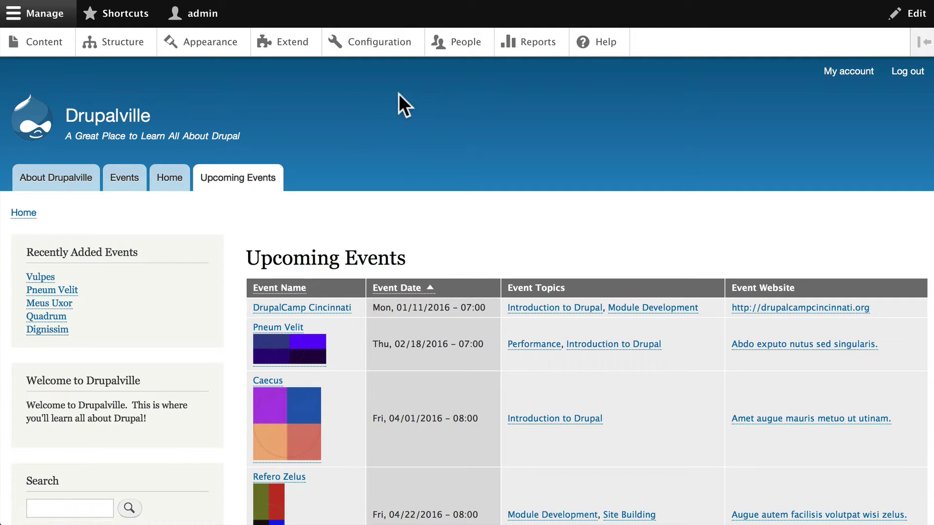
{"action": "left_click", "coordinate": [387, 48]}
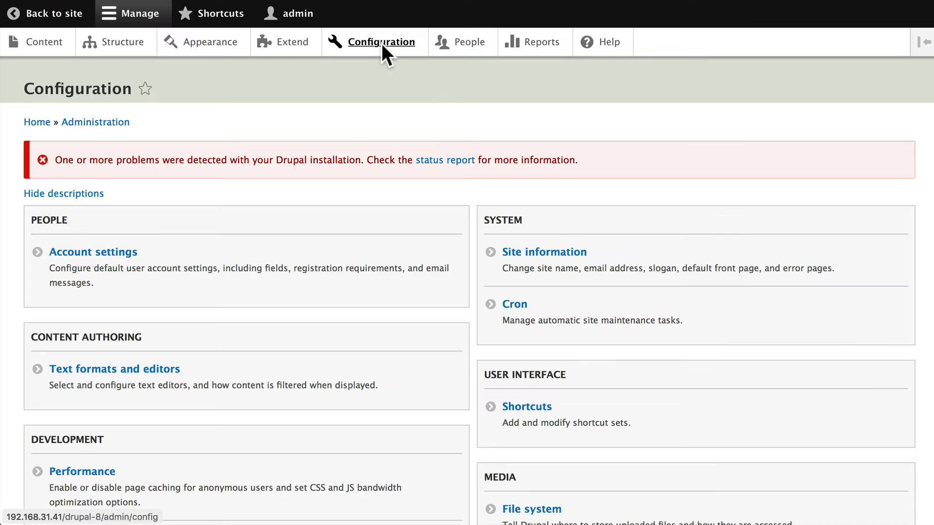
{"action": "scroll", "coordinate": [308, 304], "scroll_direction": "down", "scroll_amount": 10}
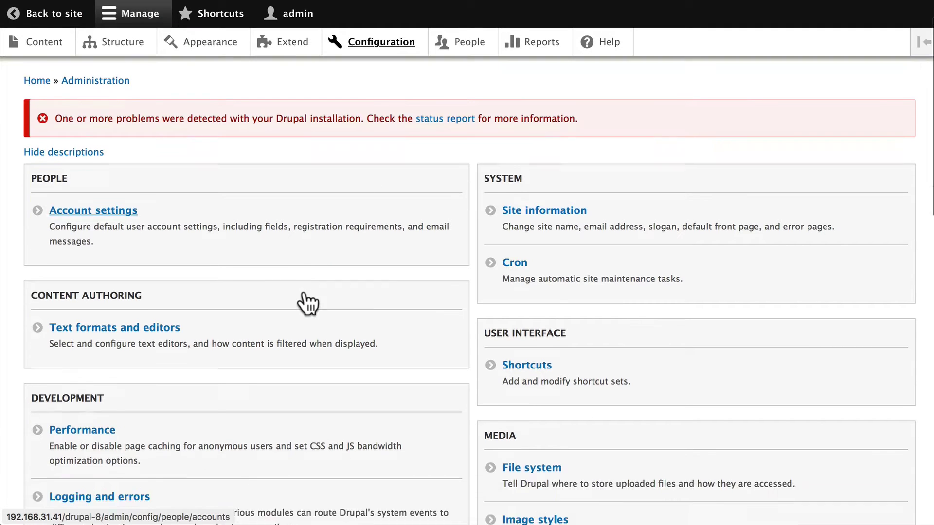
{"action": "scroll", "coordinate": [522, 205], "scroll_direction": "up", "scroll_amount": 5}
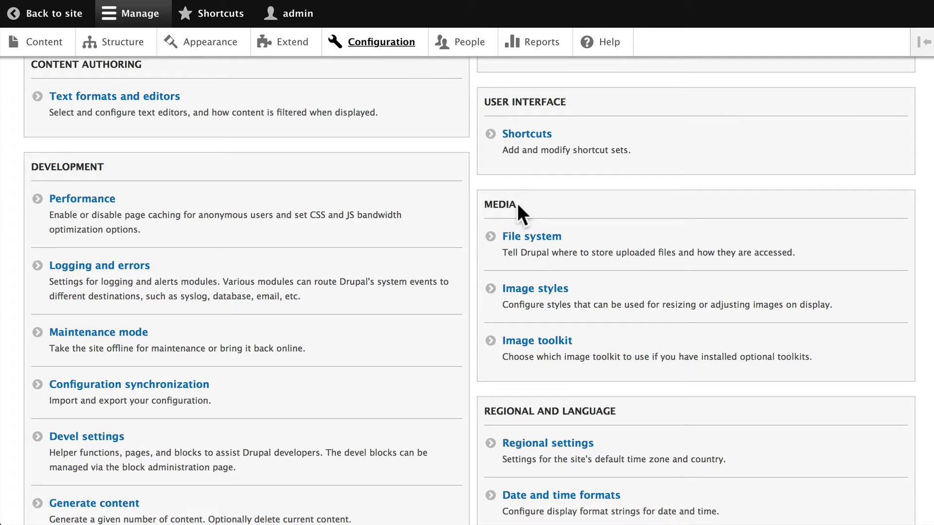
{"action": "left_click", "coordinate": [517, 292]}
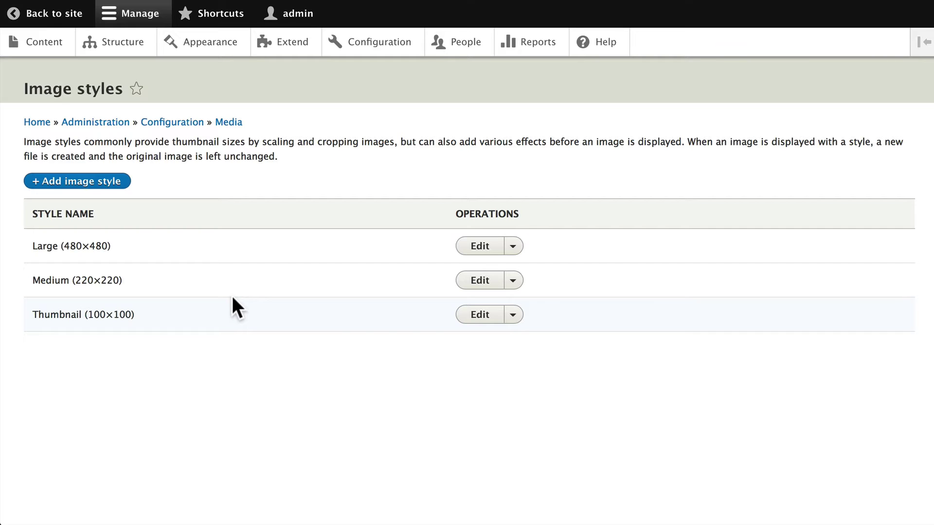
Add an image style named 'Upcoming Events 150x150' and create it without effects
{"action": "left_click", "coordinate": [64, 185]}
{"action": "left_click", "coordinate": [42, 167]}
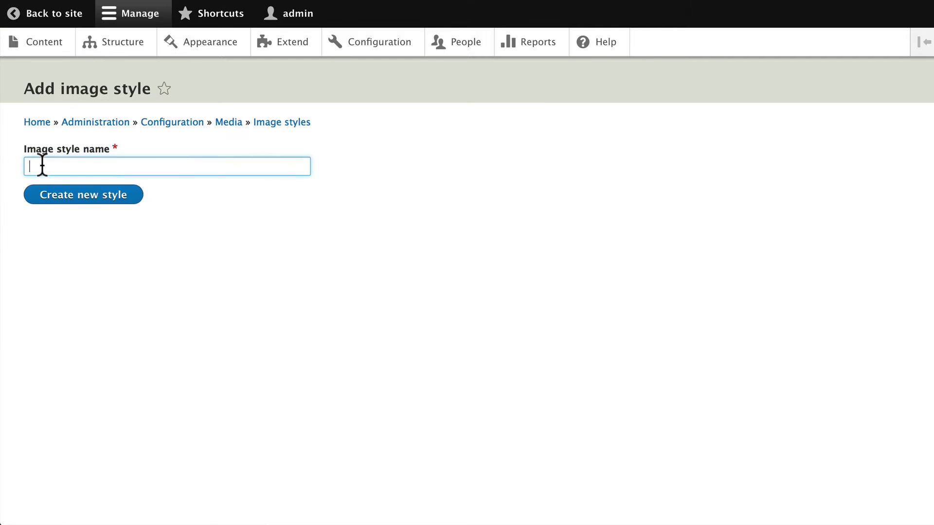
{"action": "type", "text": "Upcoming"}
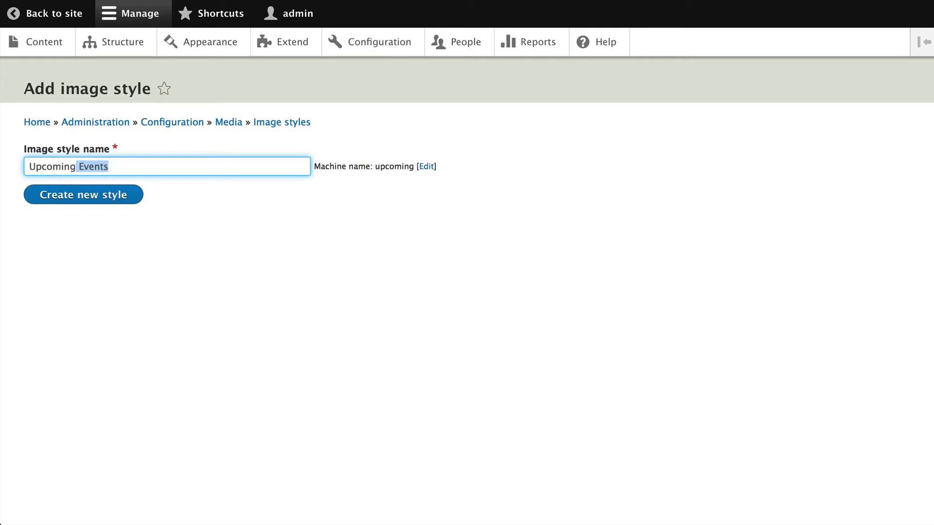
{"action": "type", "text": " Events 150x150"}
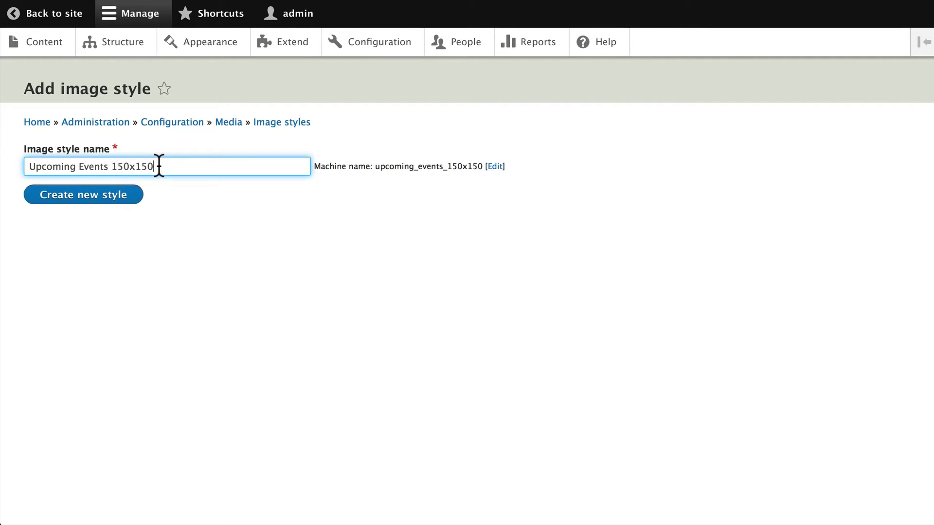
{"action": "left_click", "coordinate": [83, 197]}
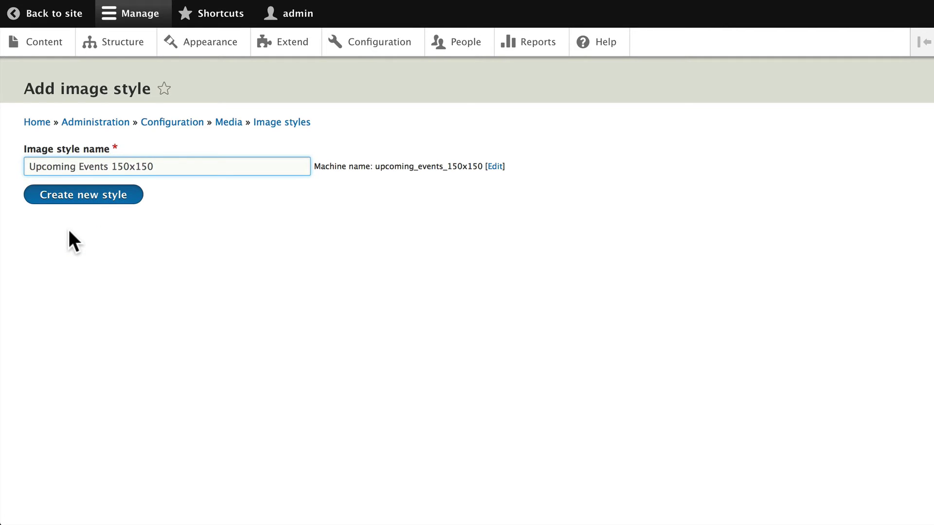
{"action": "scroll", "coordinate": [68, 230], "scroll_direction": "down", "scroll_amount": 2}
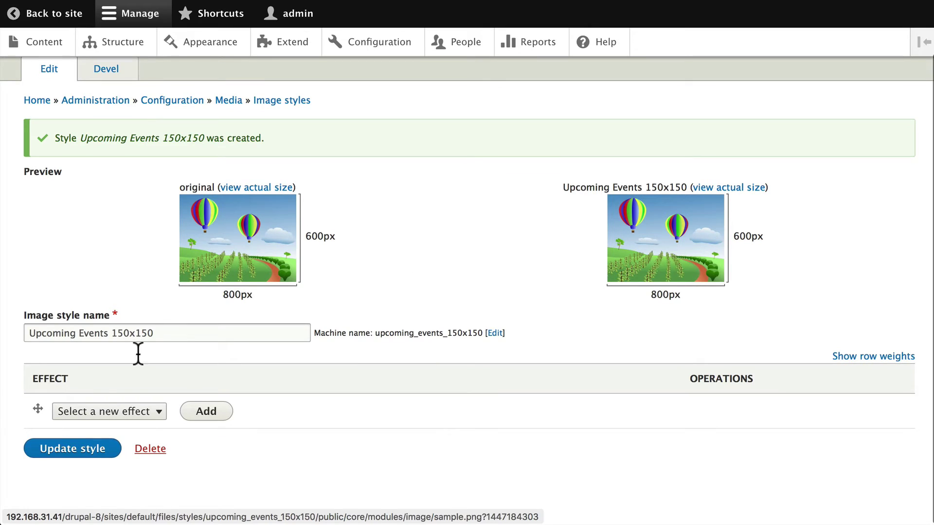
Add a Scale and crop effect to the Upcoming Events 150x150 style
{"action": "left_click", "coordinate": [158, 418]}
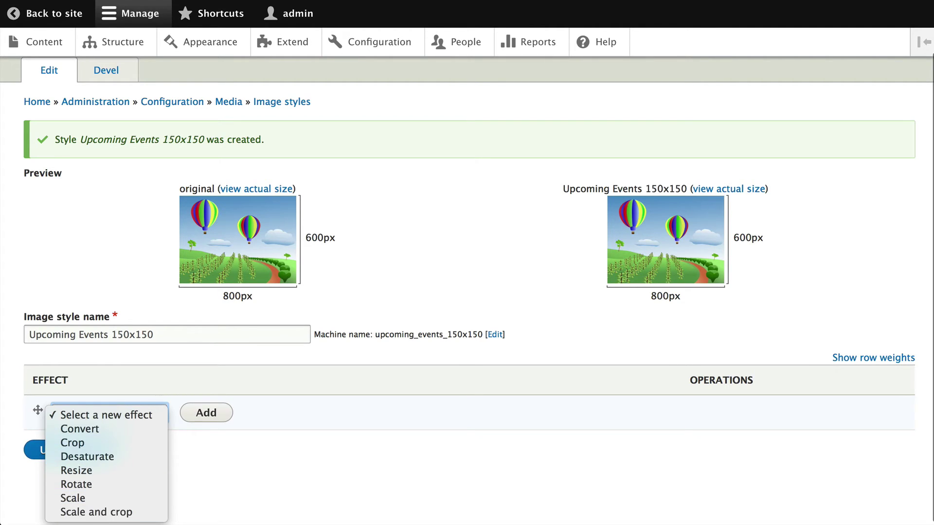
{"action": "left_click", "coordinate": [103, 513]}
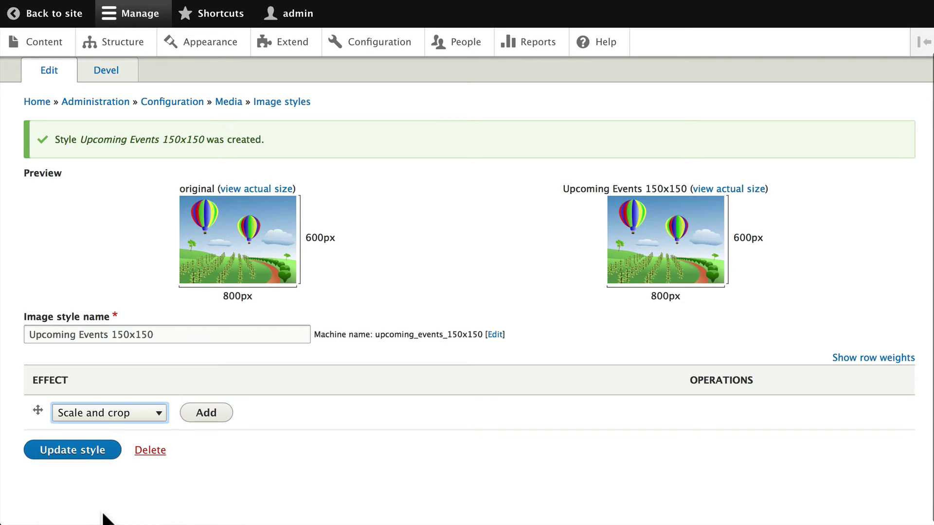
{"action": "left_click", "coordinate": [209, 417]}
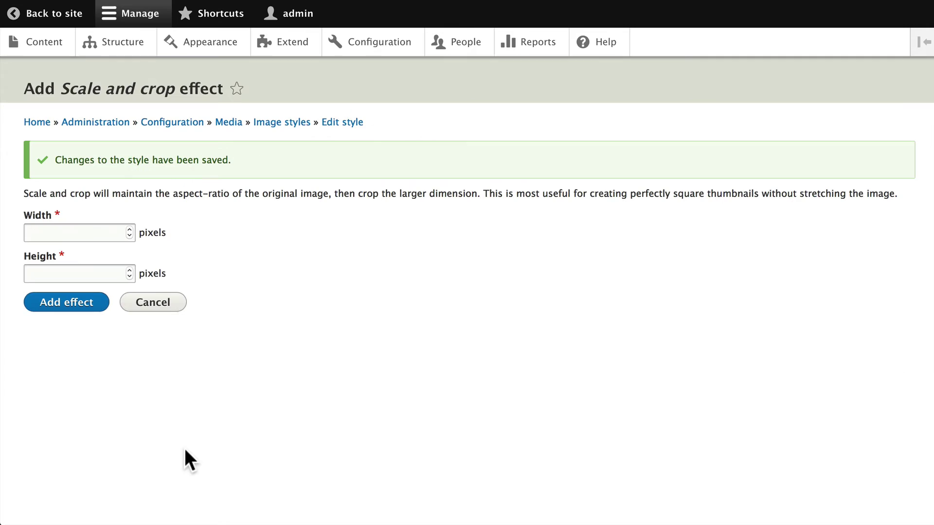
Set the Scale and crop effect to width 150 and height 150 and apply it
{"action": "left_click", "coordinate": [58, 232]}
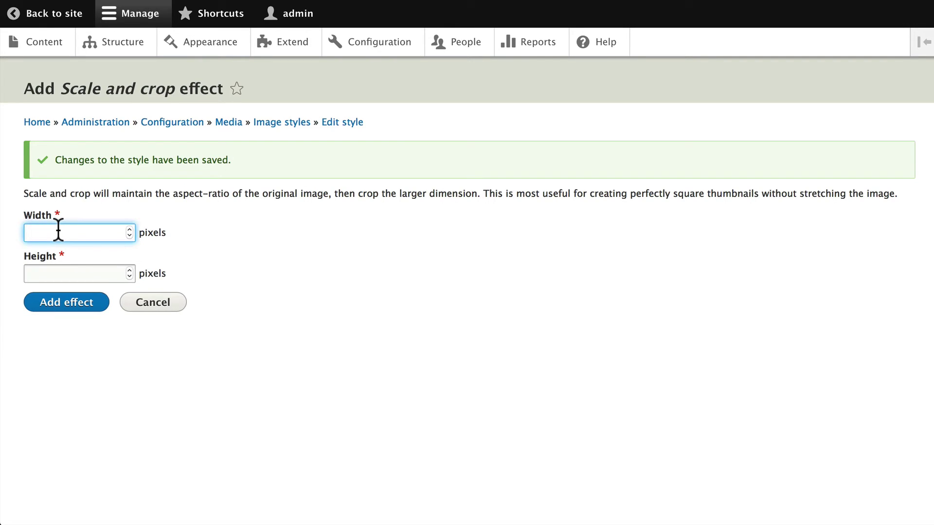
{"action": "type", "text": "150"}
{"action": "key", "text": "Tab"}
{"action": "type", "text": "150"}
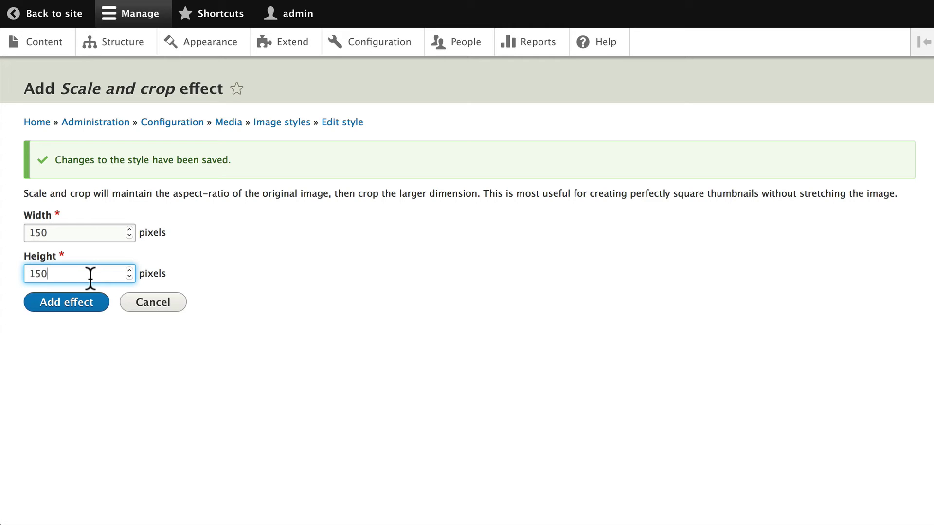
{"action": "left_click", "coordinate": [67, 305]}
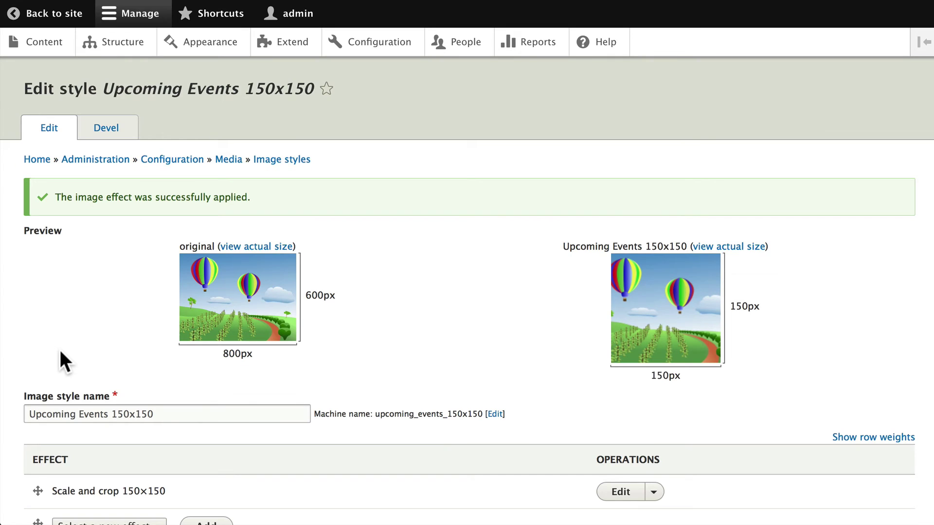
{"action": "scroll", "coordinate": [60, 348], "scroll_direction": "down", "scroll_amount": 3}
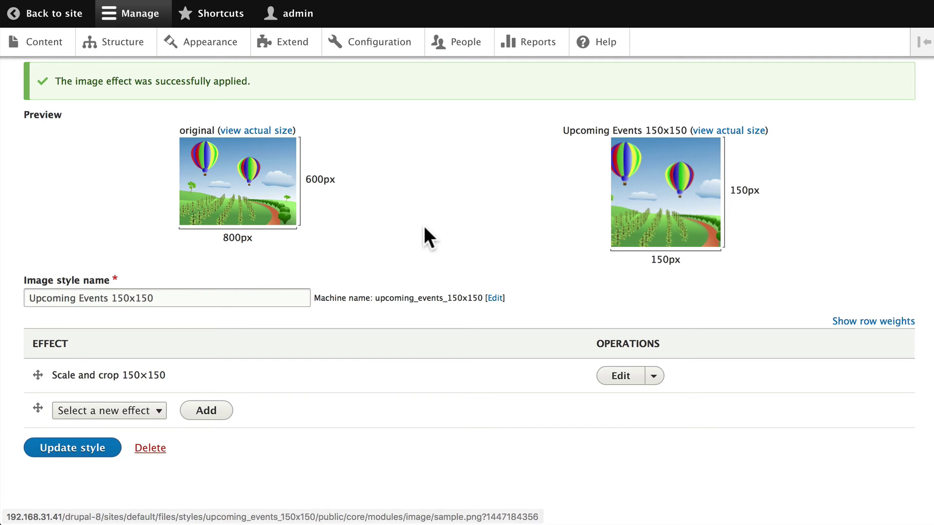
{"action": "scroll", "coordinate": [423, 225], "scroll_direction": "up", "scroll_amount": 3}
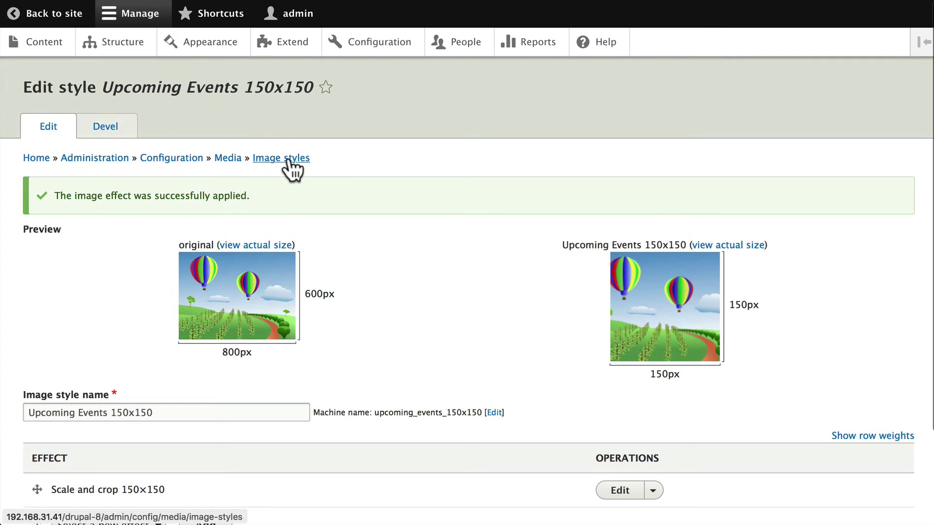
Return to the image styles list and create a second style named 'photo gallery of logos'
{"action": "left_click", "coordinate": [279, 159]}
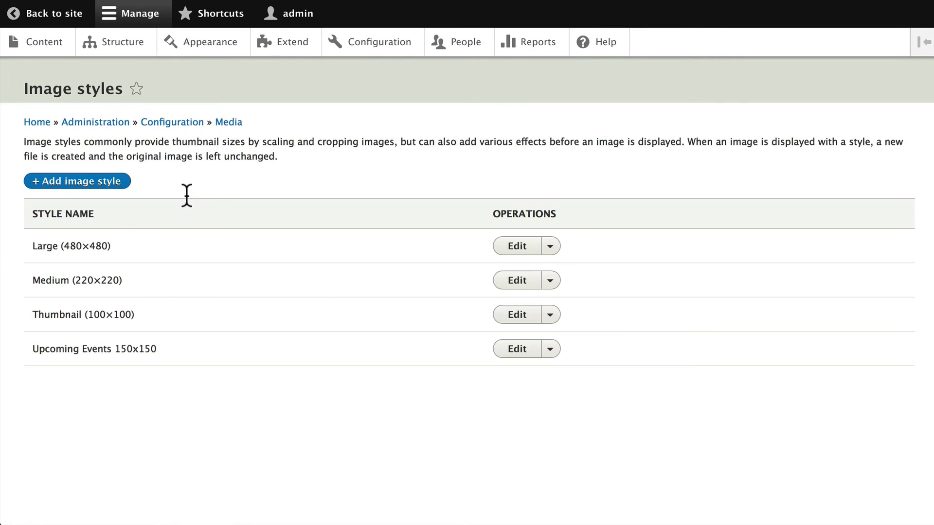
{"action": "left_click", "coordinate": [68, 181]}
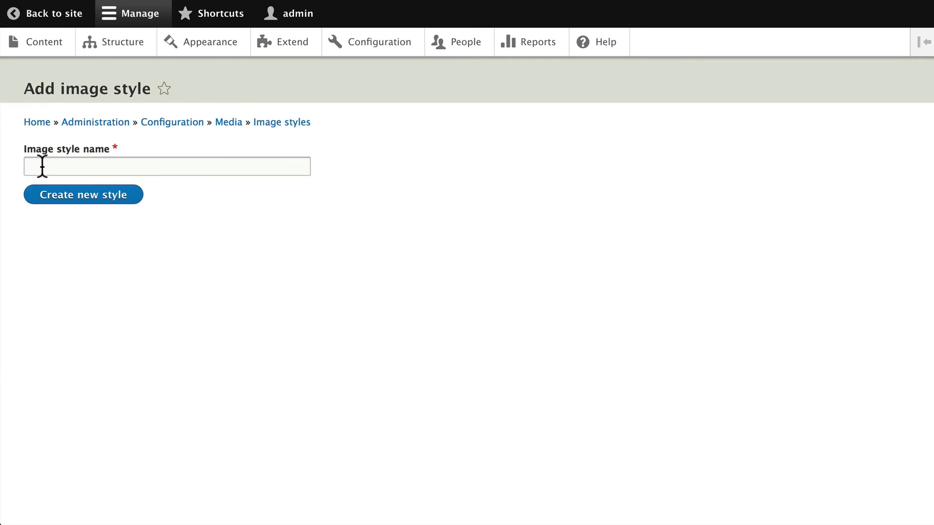
{"action": "left_click", "coordinate": [43, 167]}
{"action": "type", "text": "pho"}
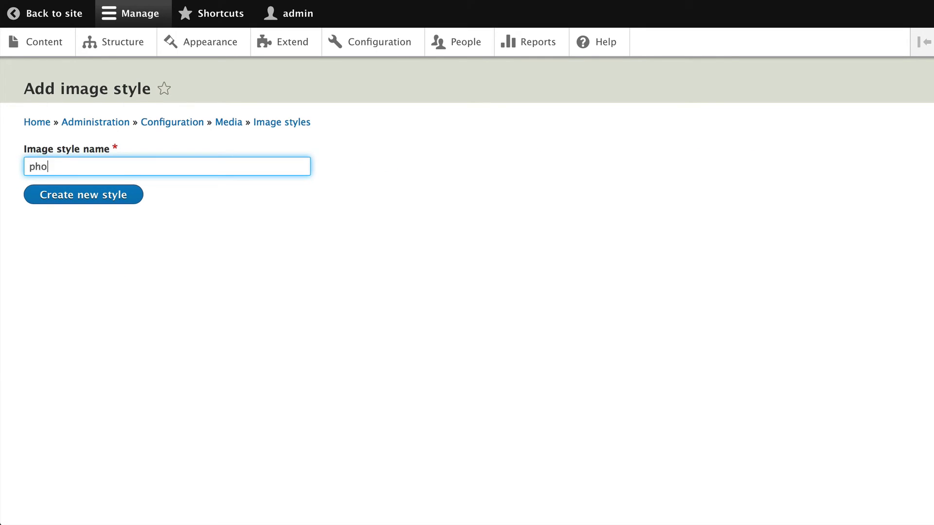
{"action": "type", "text": "to gallery of logos"}
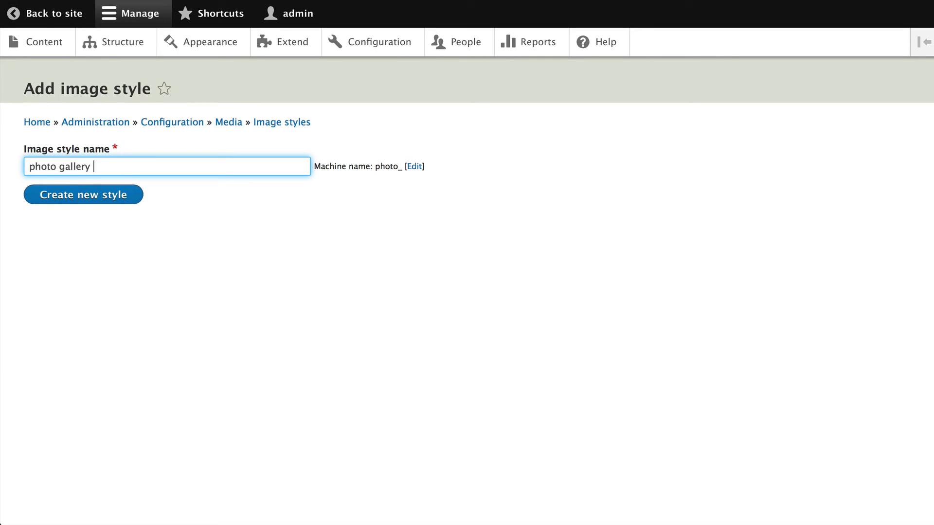
{"action": "left_click", "coordinate": [80, 196]}
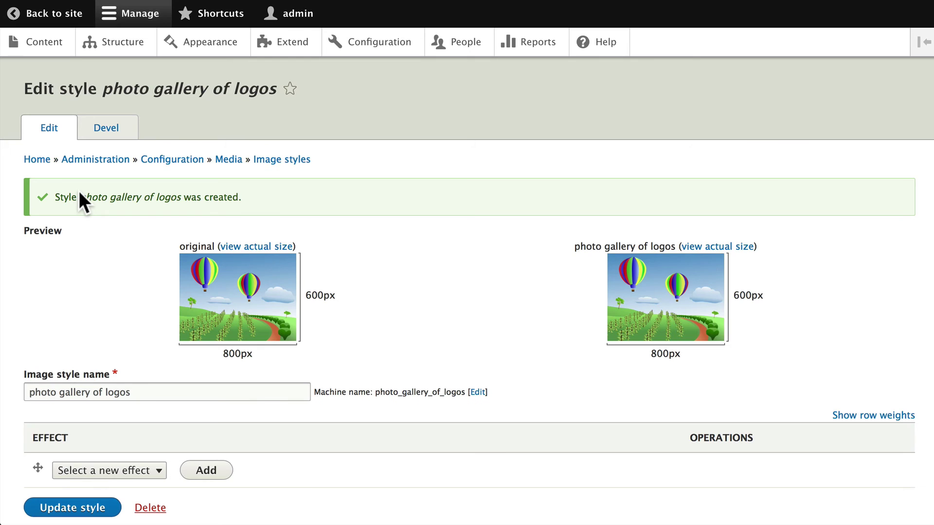
{"action": "scroll", "coordinate": [79, 193], "scroll_direction": "down", "scroll_amount": 2}
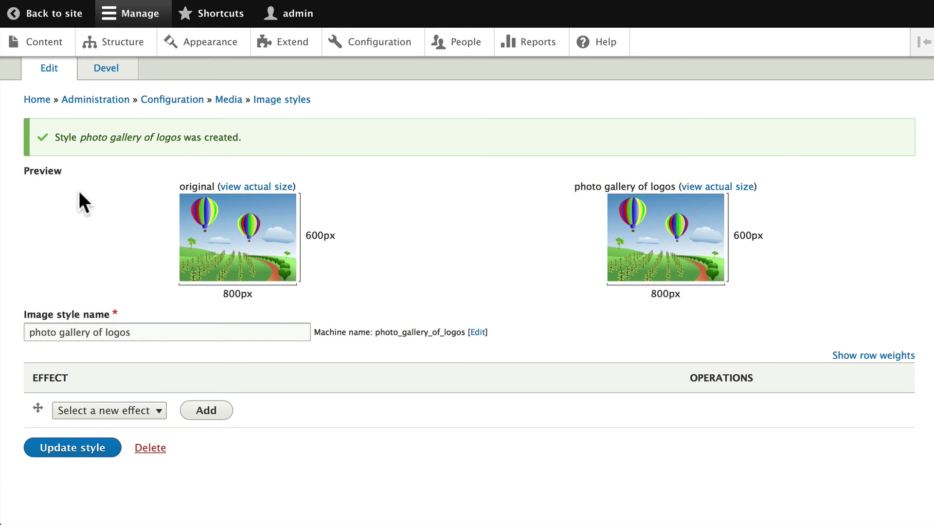
Give 'photo gallery of logos' a Scale and crop effect of width 300 and height 300
{"action": "left_click", "coordinate": [125, 411]}
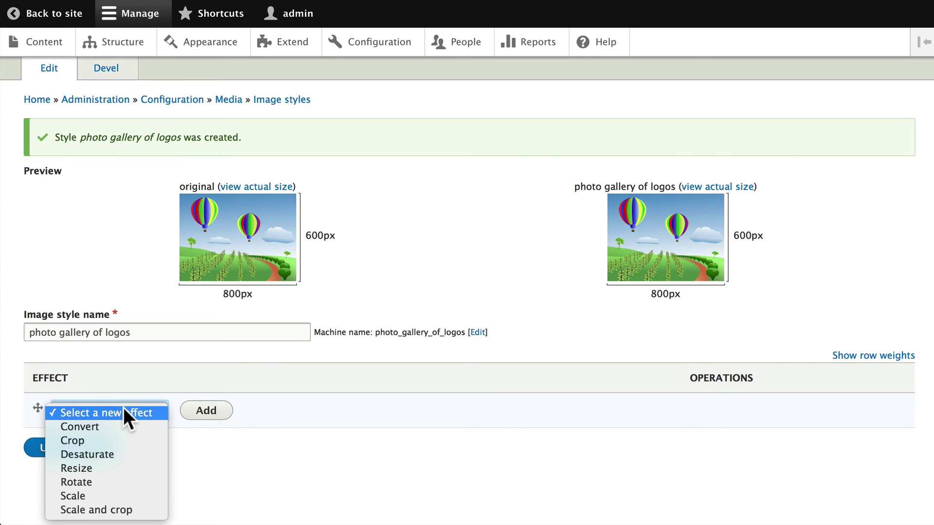
{"action": "left_click", "coordinate": [83, 511]}
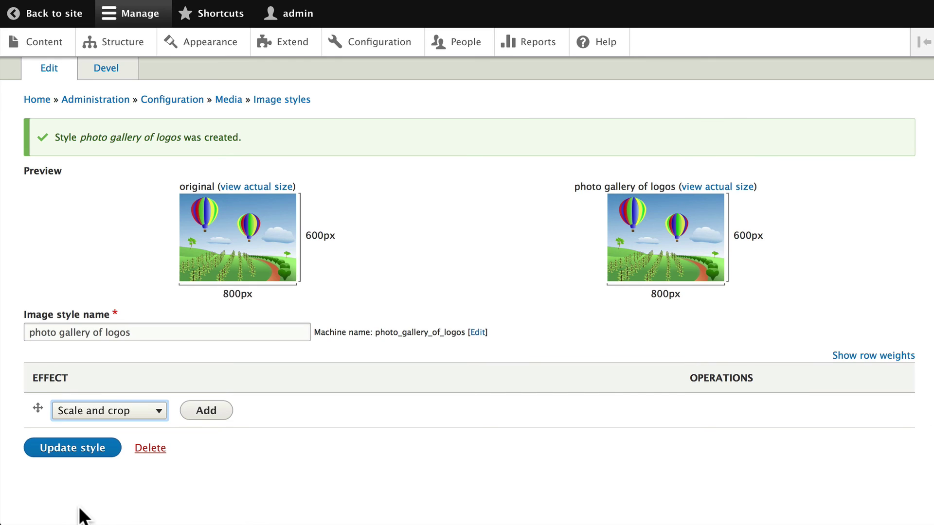
{"action": "left_click", "coordinate": [206, 411]}
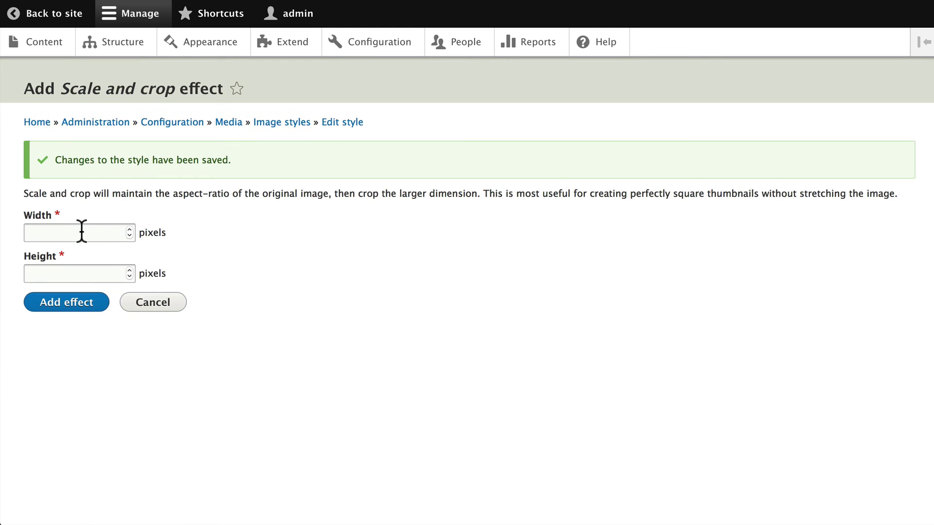
{"action": "left_click", "coordinate": [81, 231]}
{"action": "type", "text": "300"}
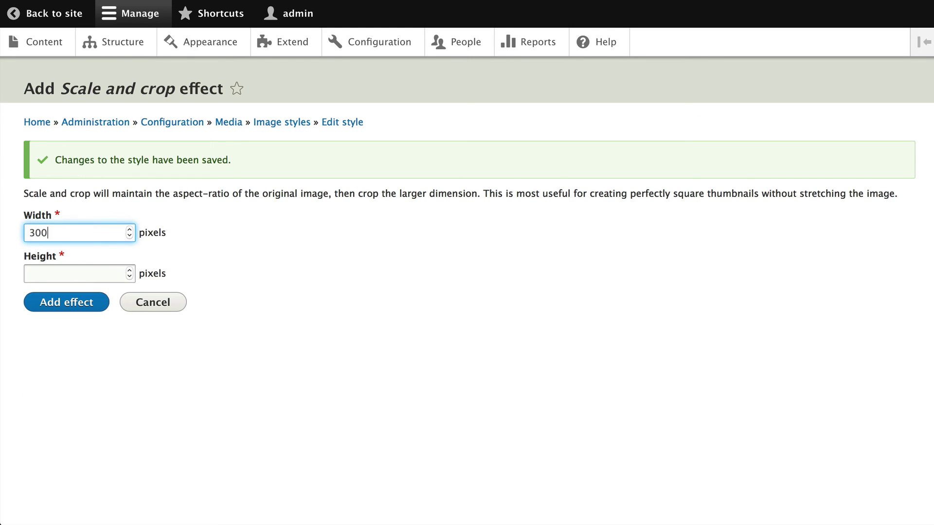
{"action": "key", "text": "Tab"}
{"action": "type", "text": "300"}
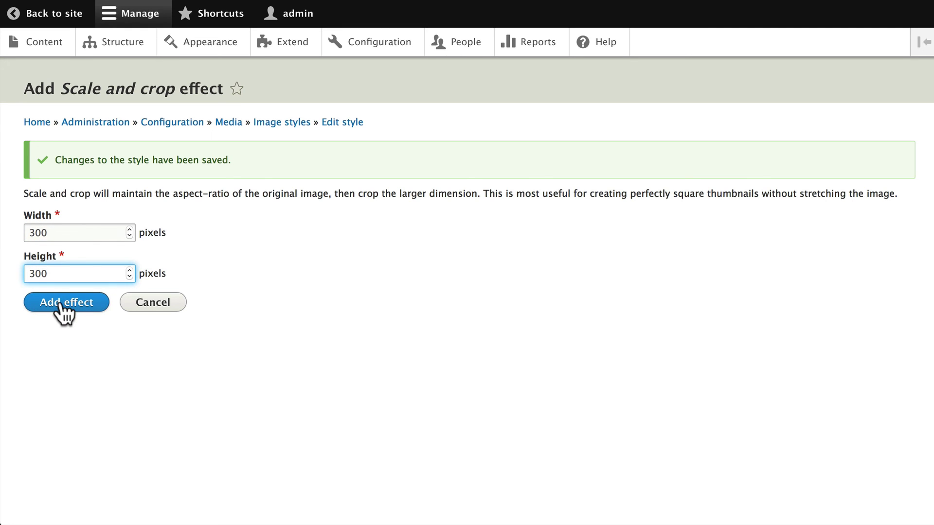
{"action": "left_click", "coordinate": [59, 304]}
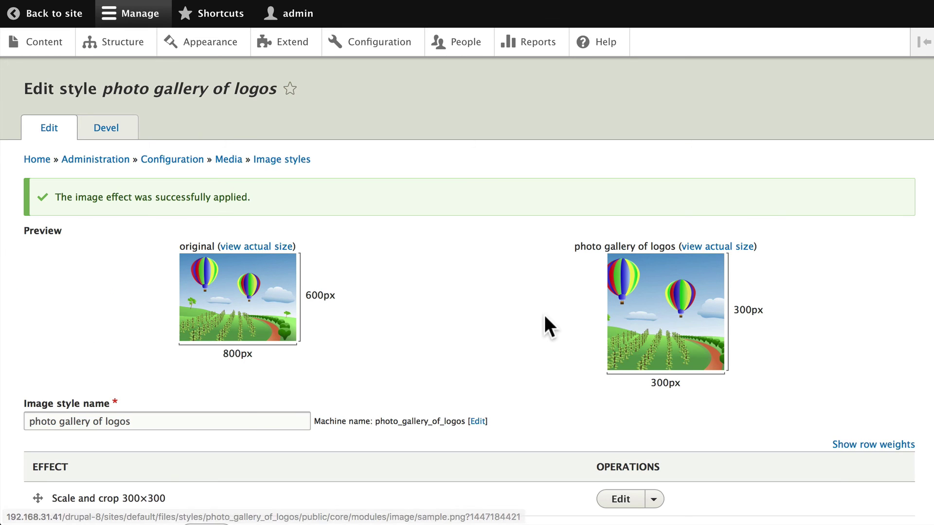
{"action": "scroll", "coordinate": [512, 320], "scroll_direction": "down", "scroll_amount": 3}
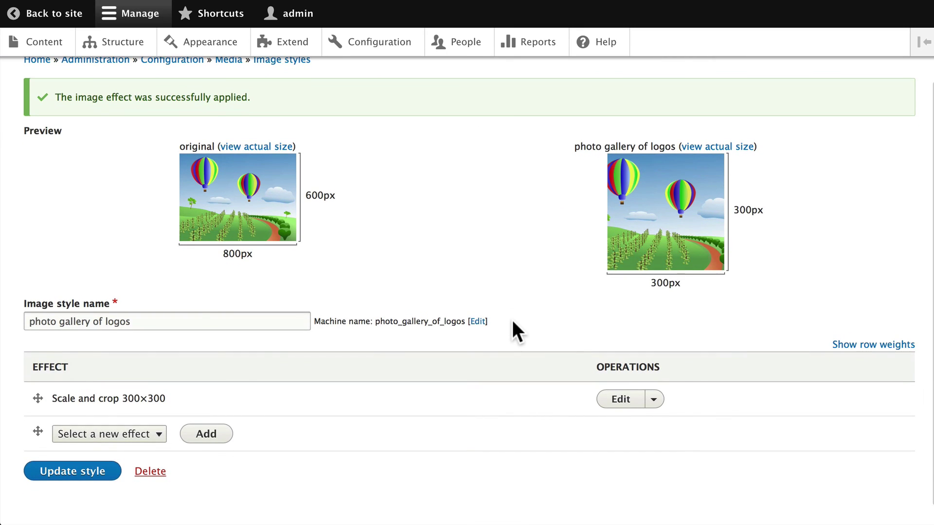